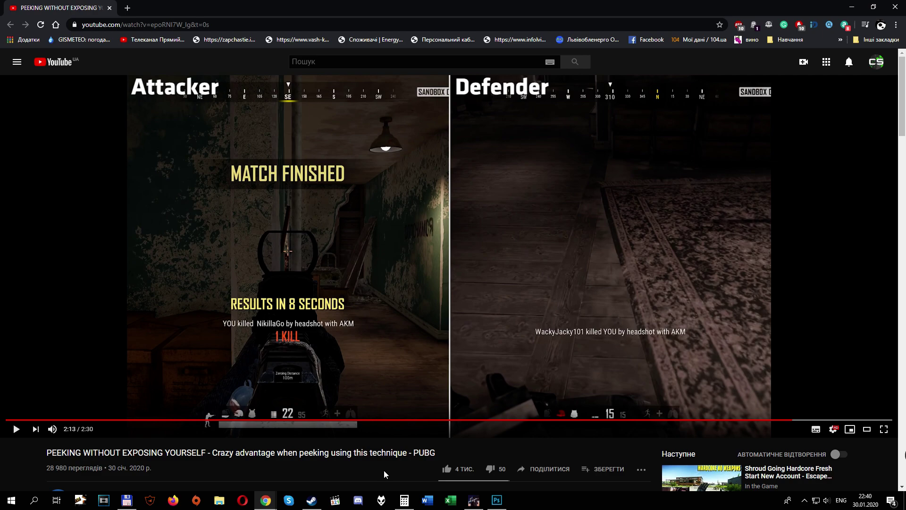
Step: Bring up the Photoshop wall schematic and commit the A WALL text layer
click(496, 500)
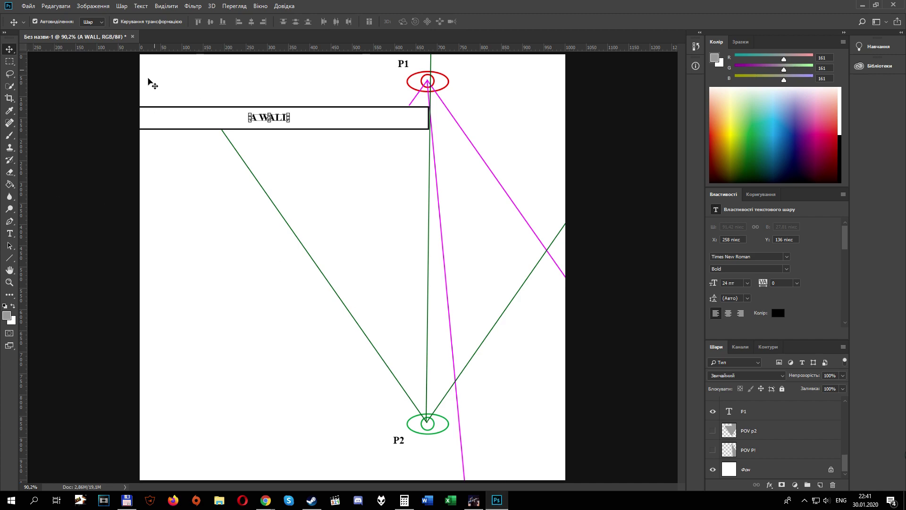
click(363, 192)
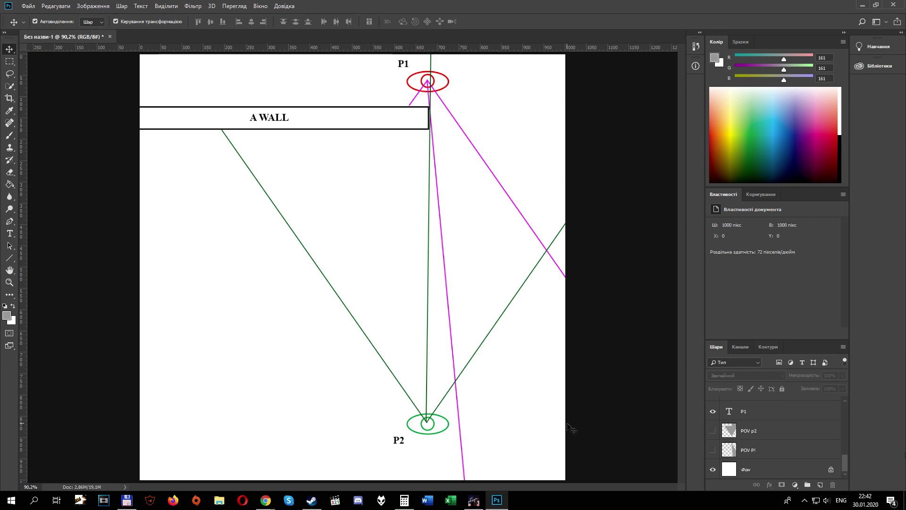
Step: Alternate the POV P1 and POV p2 layers' visibility, ending with only POV p2 shown
click(713, 450)
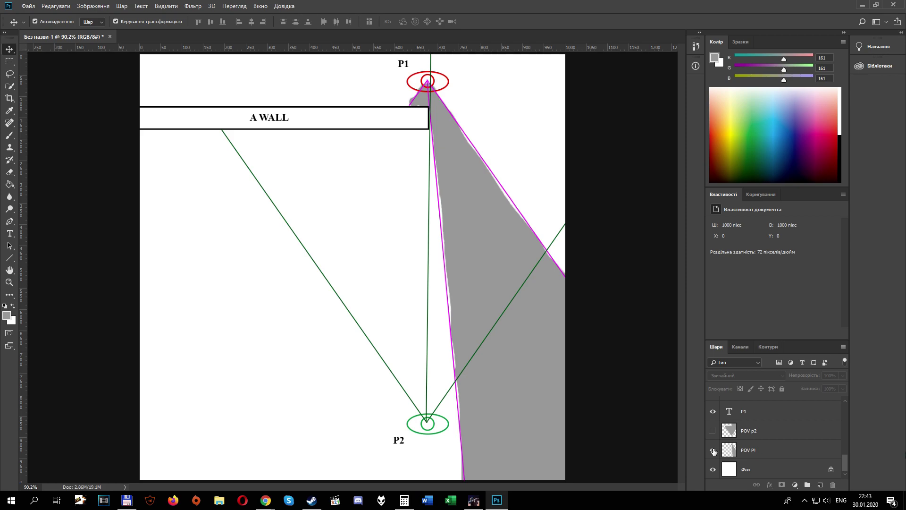
click(714, 432)
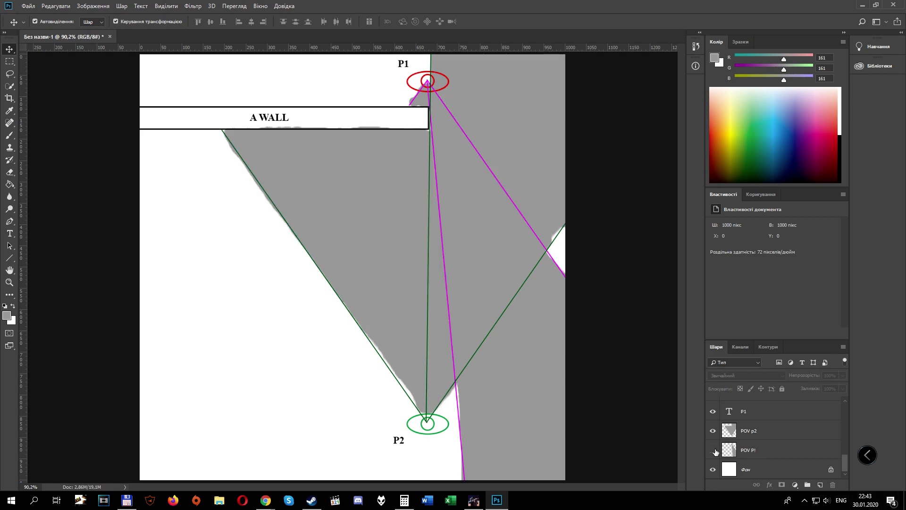
click(713, 450)
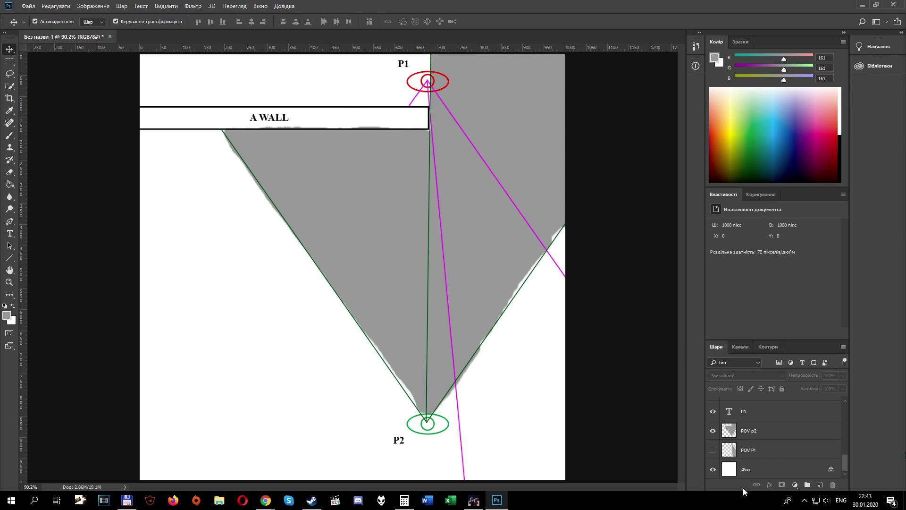
click(712, 430)
click(713, 450)
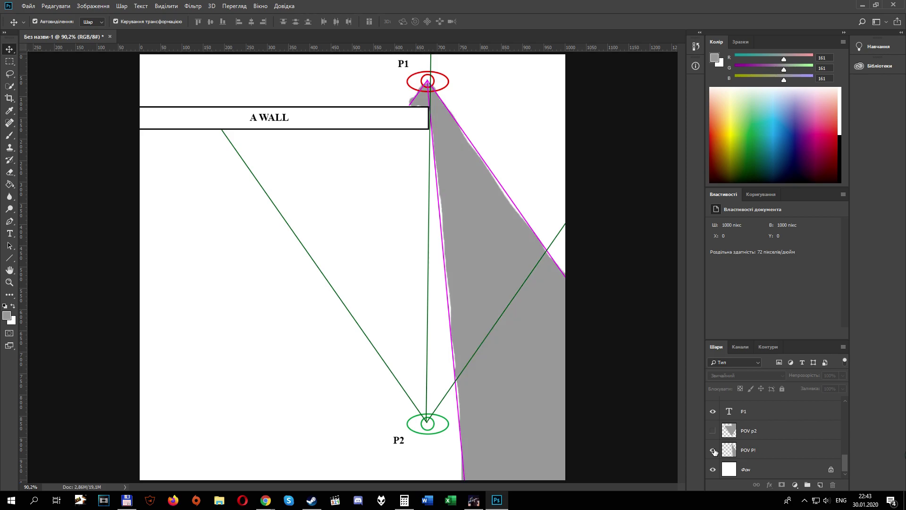
click(713, 450)
click(713, 431)
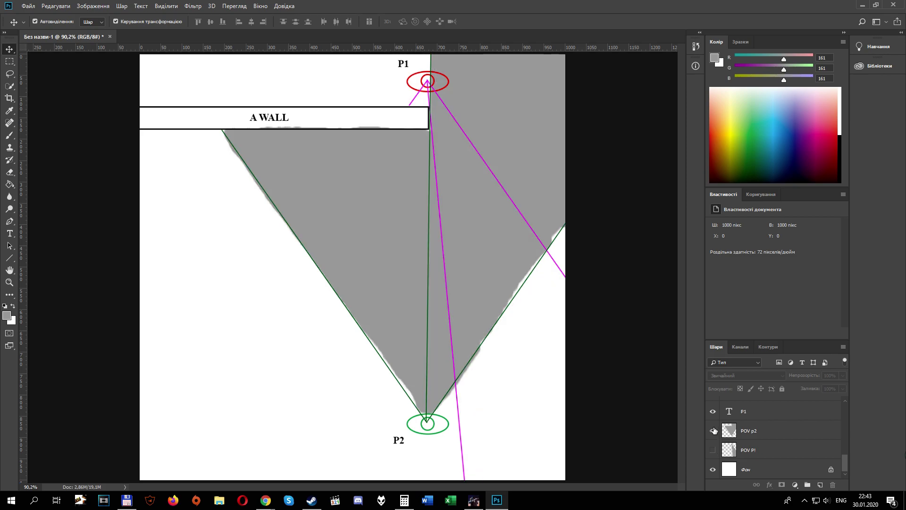